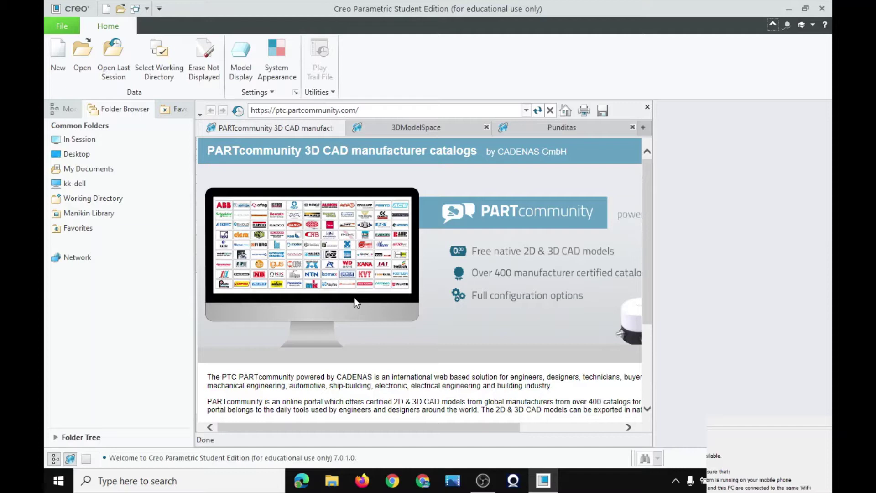
Create solid part prt0001 from the default template and orbit to view its datum planes.
left_click(52, 59)
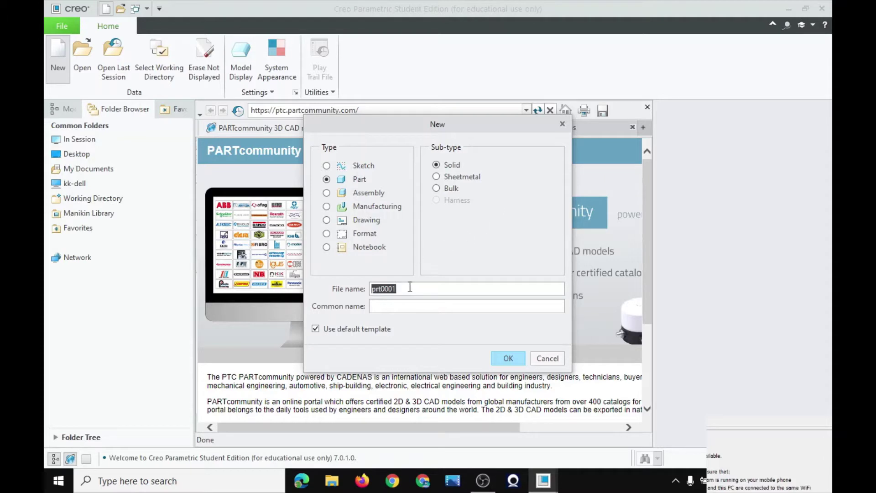
left_click(397, 307)
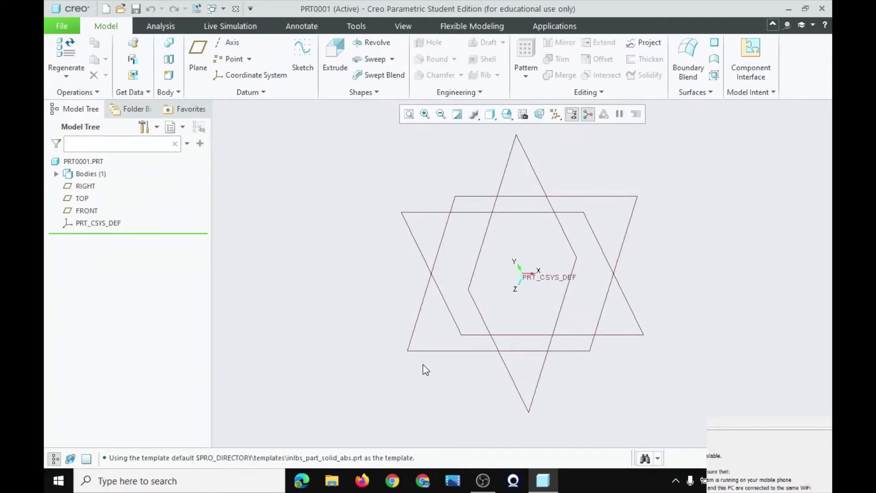
middle_click_drag(423, 365, 415, 343)
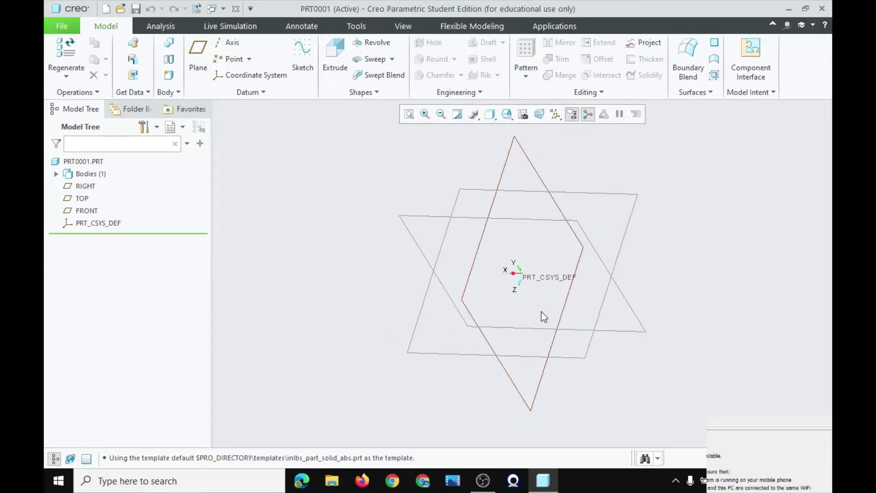
Open Sketch 1 on the RIGHT datum plane, referenced to TOP, in flat sketch view.
left_click(313, 66)
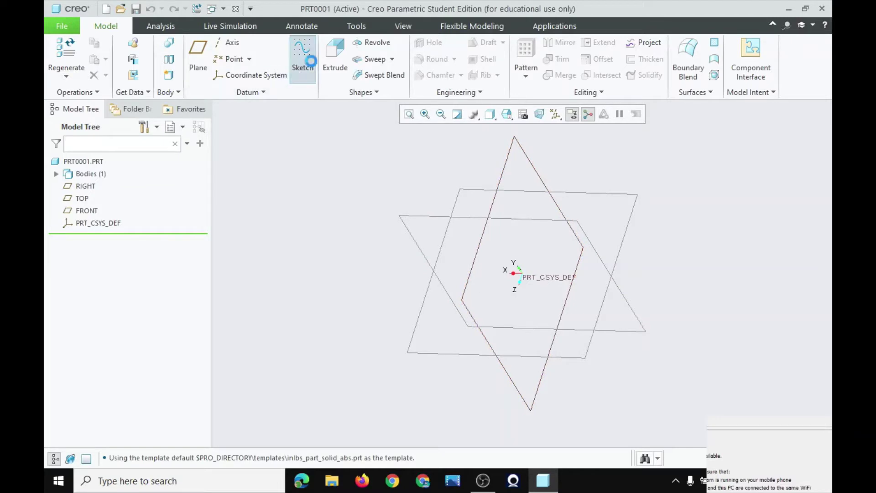
left_click(584, 255)
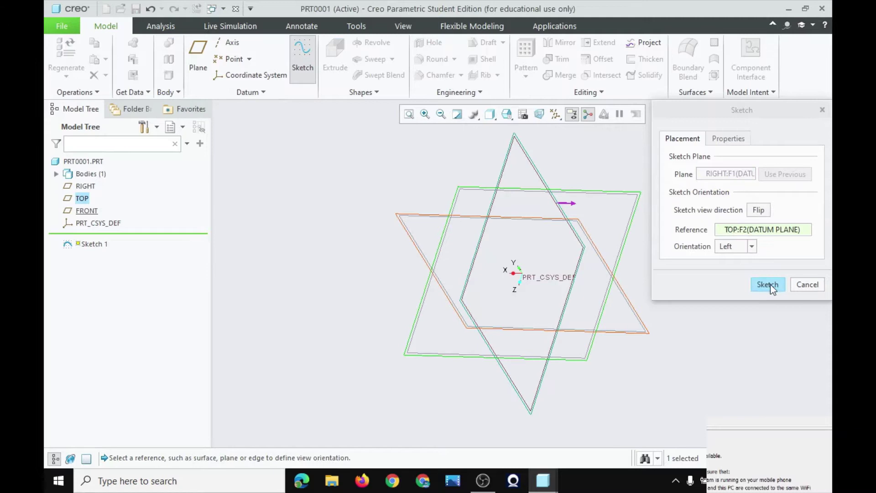
left_click(769, 285)
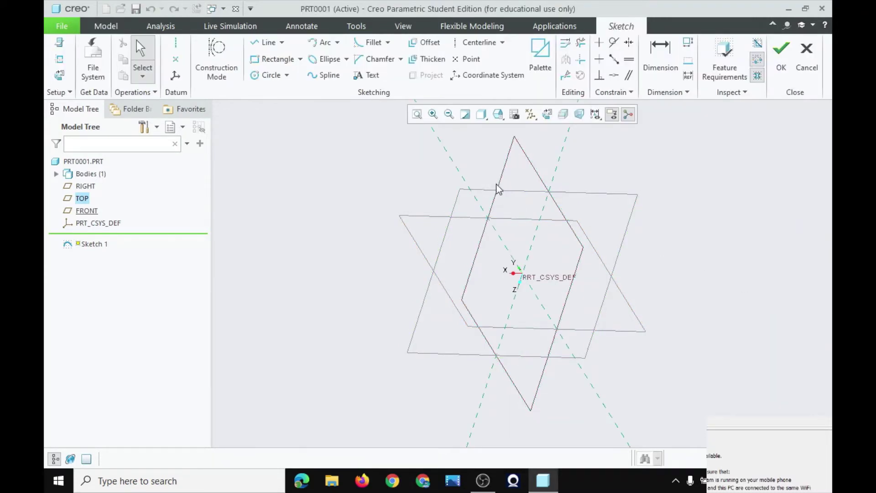
left_click(554, 115)
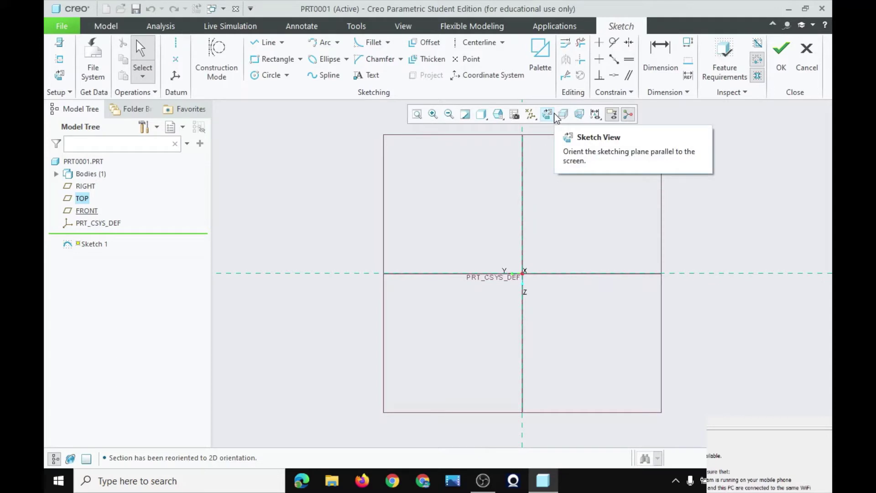
Draw a four-line rectangle around the origin, closing it back at the starting corner.
left_click(269, 44)
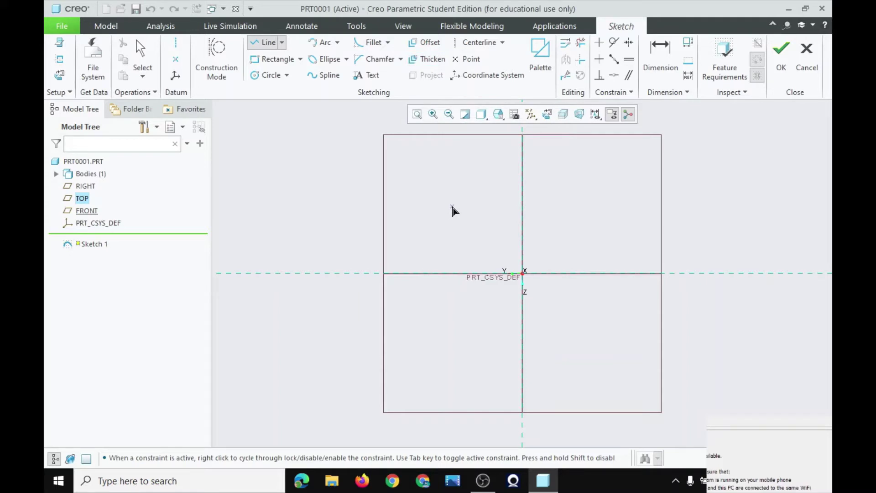
left_click(449, 208)
left_click(589, 215)
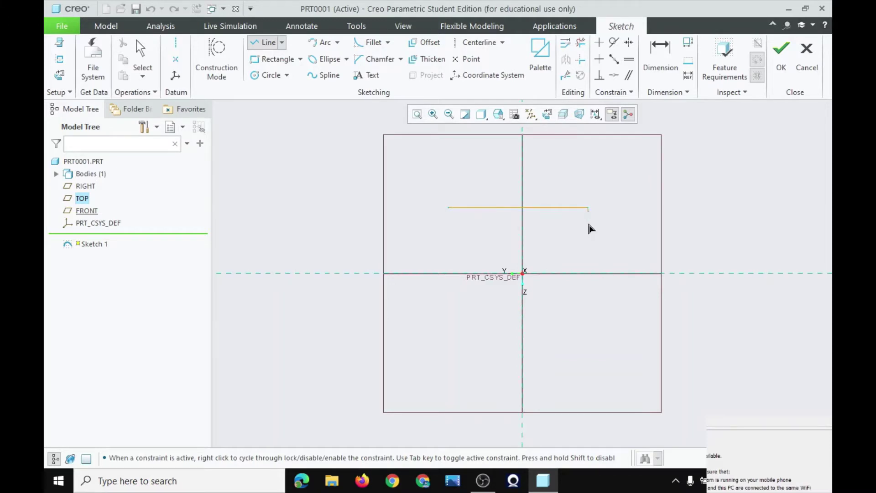
left_click(588, 320)
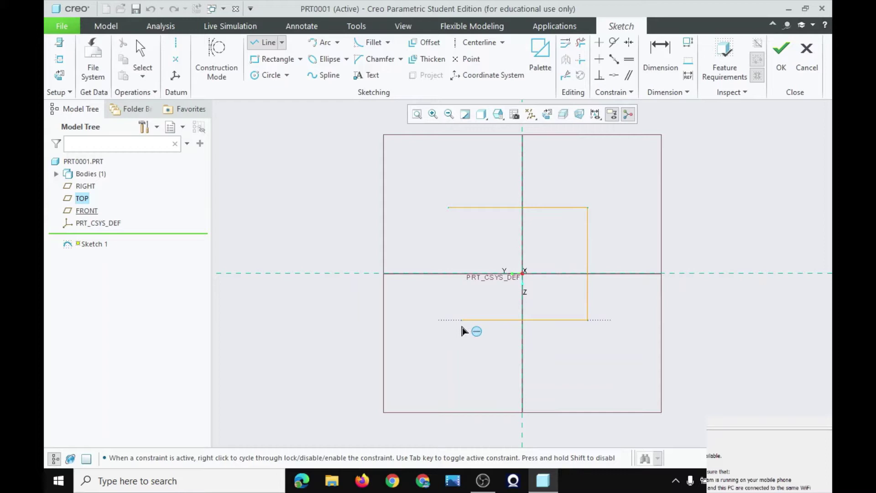
left_click(461, 326)
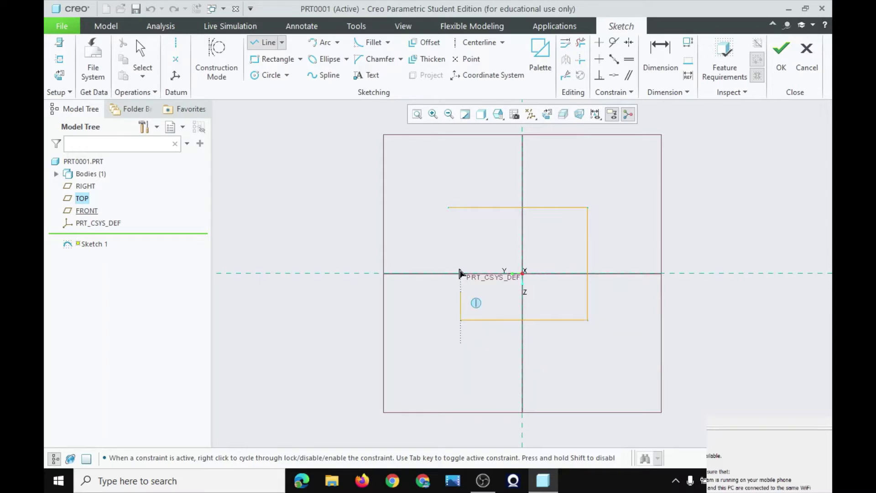
left_click(461, 213)
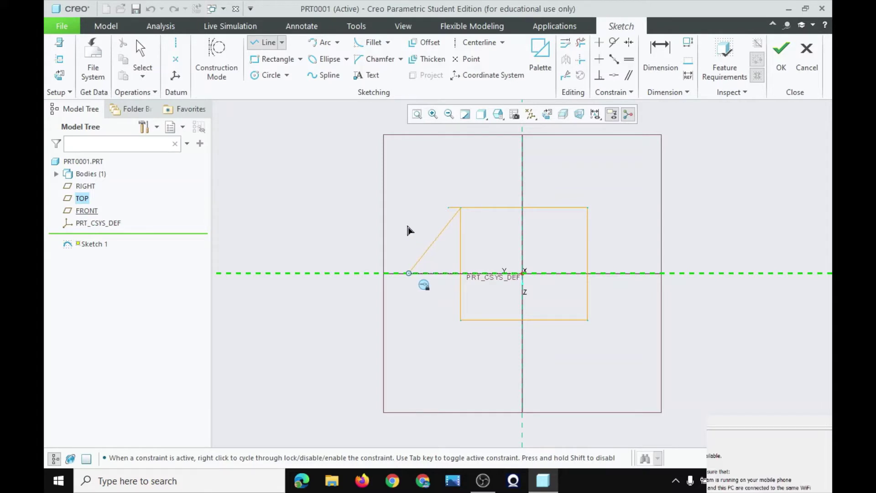
middle_click(409, 230)
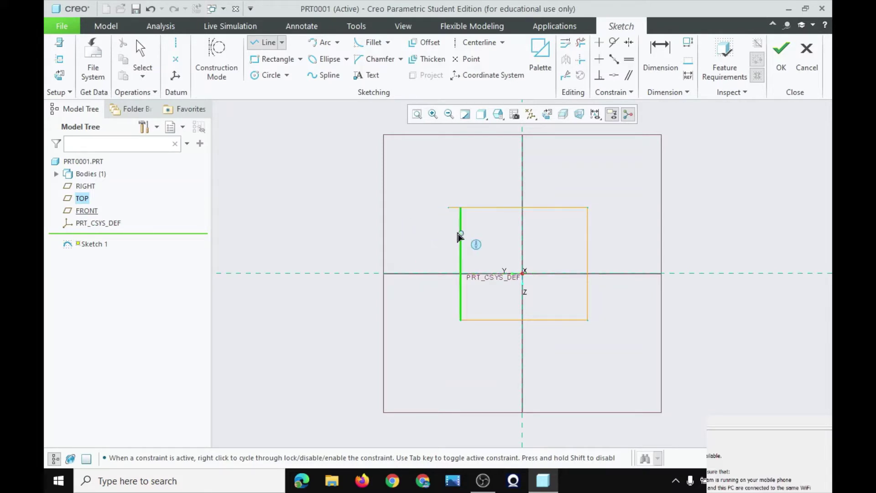
key("ctrl+alt+a")
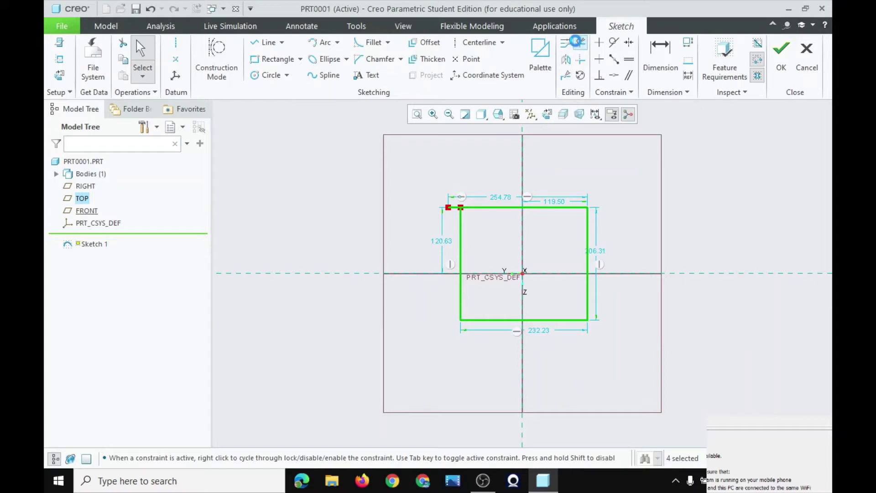
Trim the stray top-left segment, leaving a closed 232.23 by 206.31 rectangle.
left_click(579, 43)
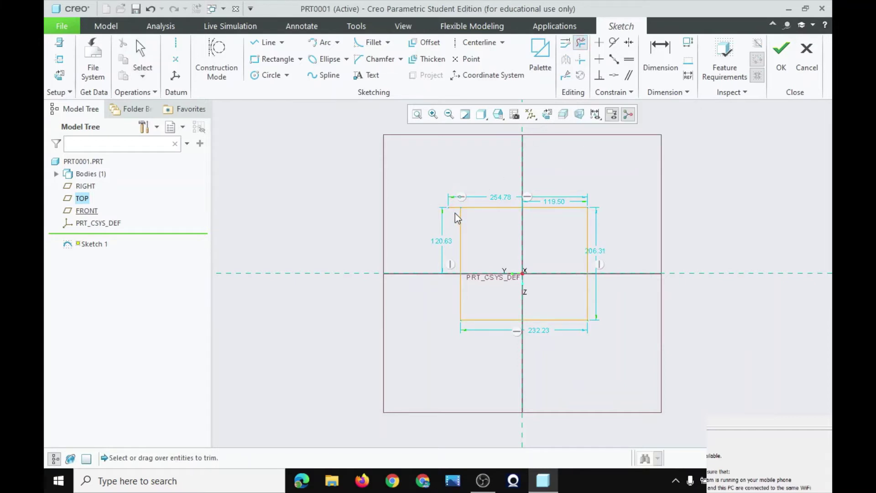
left_click_drag(456, 215, 455, 195)
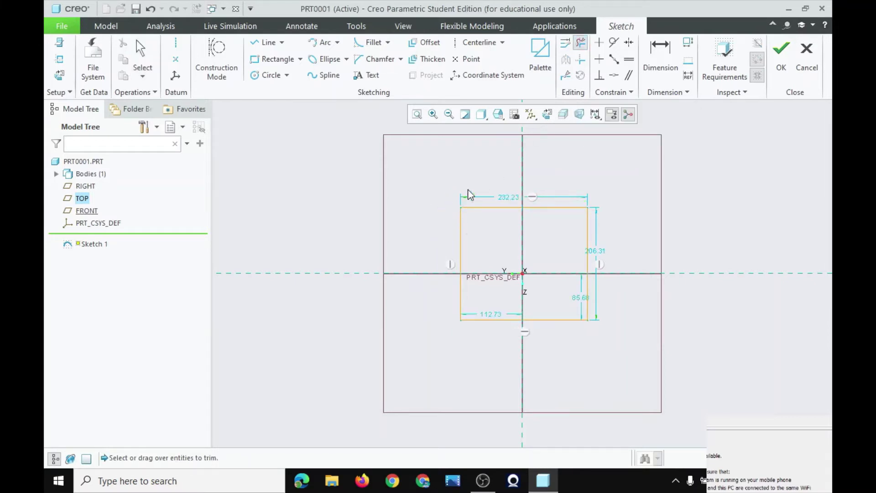
middle_click(655, 131)
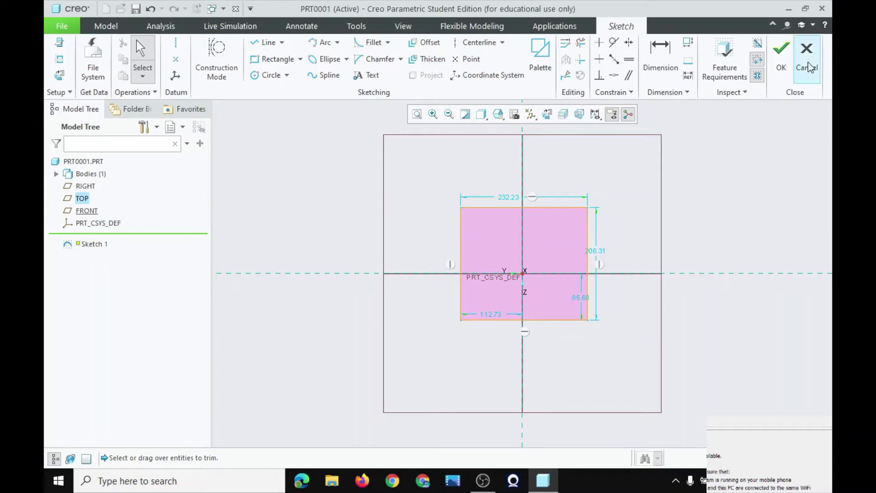
Finish Sketch 1 and extrude it 224.56 deep to the opposite side as Extrude 1.
left_click(782, 56)
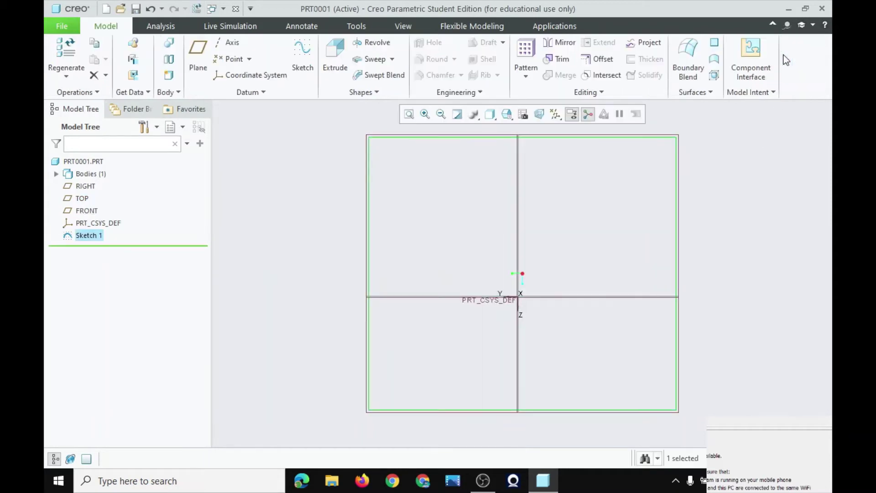
left_click(327, 70)
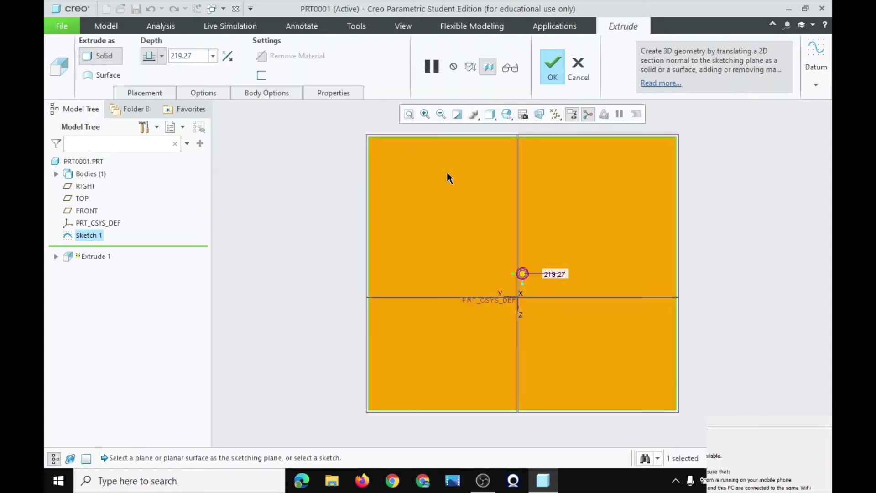
middle_click_drag(372, 313, 428, 355)
scroll(406, 328, "down", 5)
scroll(406, 328, "up", 1)
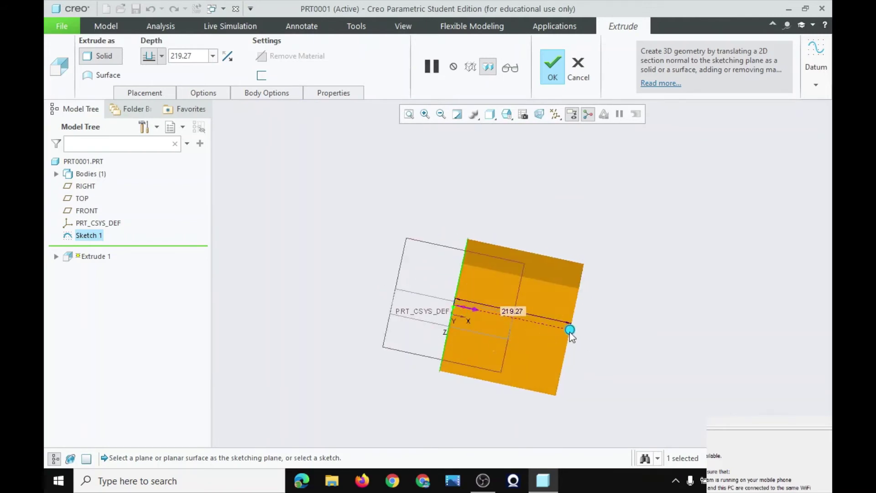
mouse_move(569, 333)
left_mouse_down()
mouse_move(489, 336)
mouse_move(365, 315)
mouse_move(497, 341)
mouse_move(419, 349)
mouse_move(538, 350)
mouse_move(569, 359)
left_mouse_up()
left_click(552, 76)
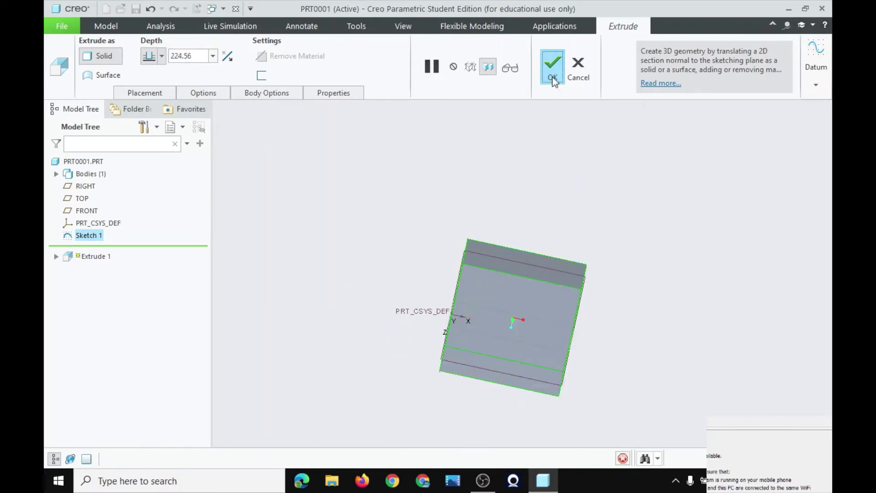
middle_click_drag(604, 352, 510, 330)
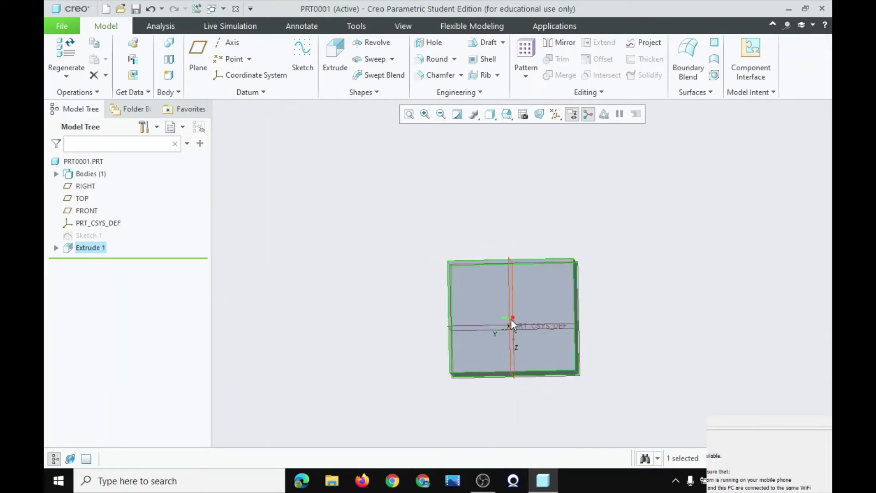
Open Sketch 2 on the block's front face, referenced to TOP, in flat sketch view.
left_click(302, 53)
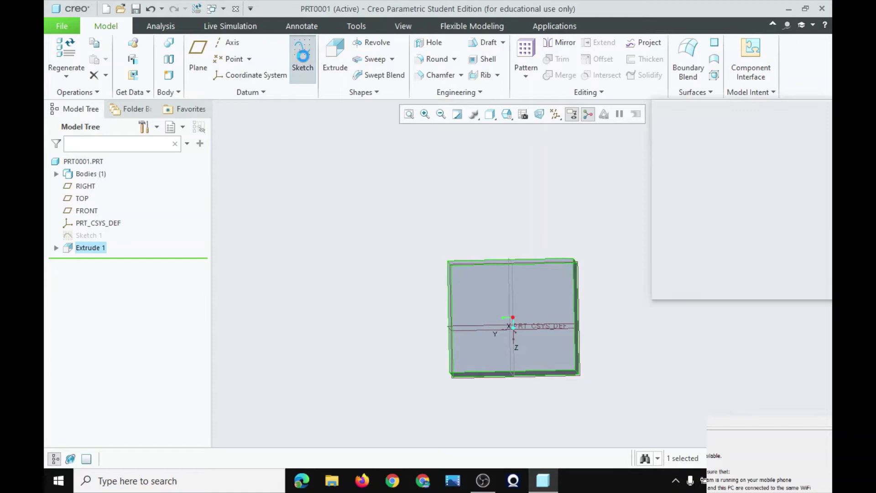
left_click(554, 299)
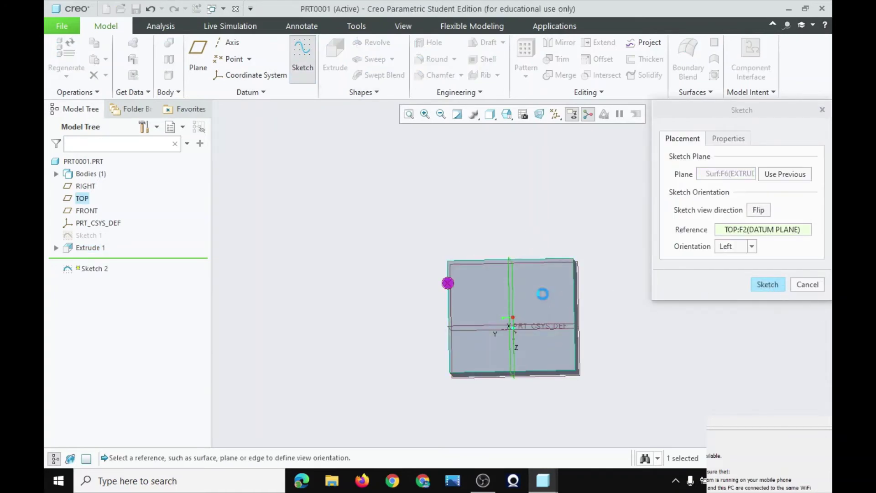
left_click(763, 287)
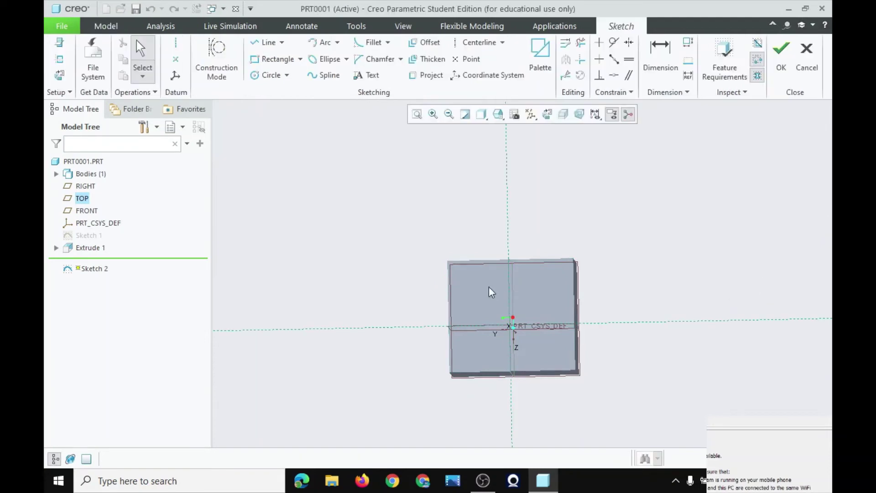
mouse_move(492, 292)
middle_mouse_down()
mouse_move(525, 274)
mouse_move(525, 258)
middle_mouse_up()
left_click(549, 117)
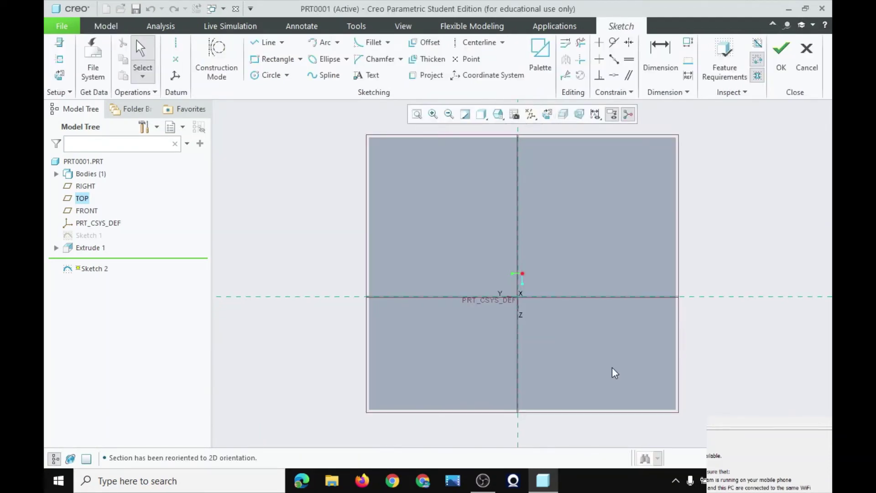
Draw a centre-and-point circle centred on the sketch origin of the front face.
left_click(270, 77)
left_click(287, 75)
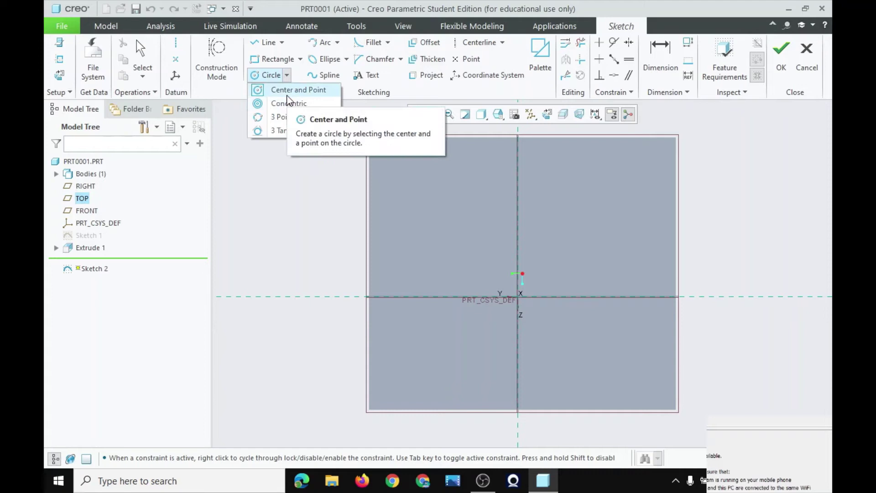
left_click(286, 91)
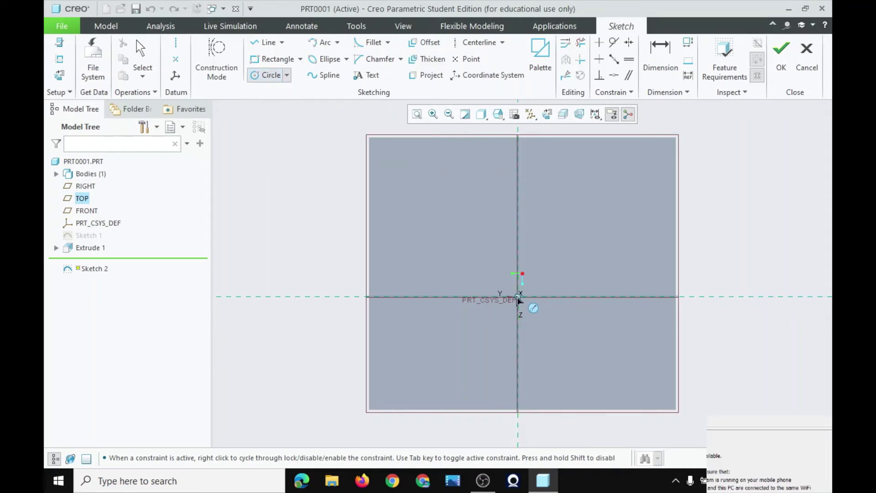
left_click(518, 283)
left_click(544, 259)
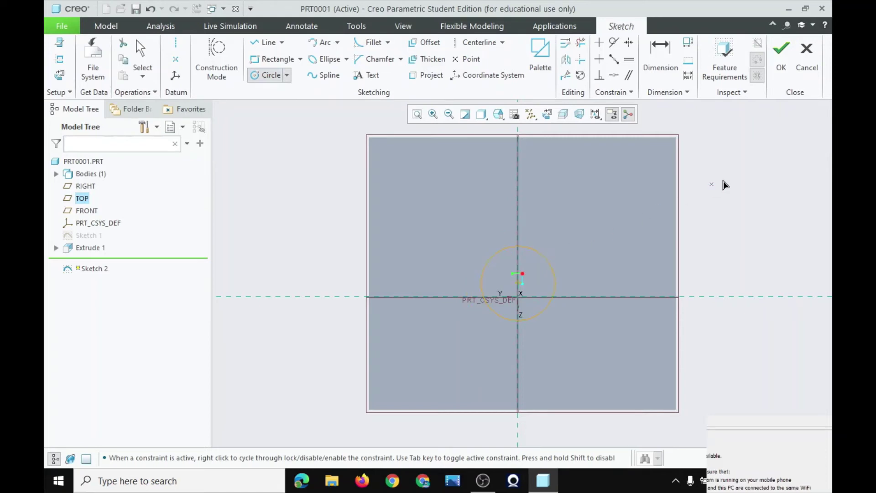
Finish Sketch 2 and extrude it, dragging the depth through the block.
left_click(782, 51)
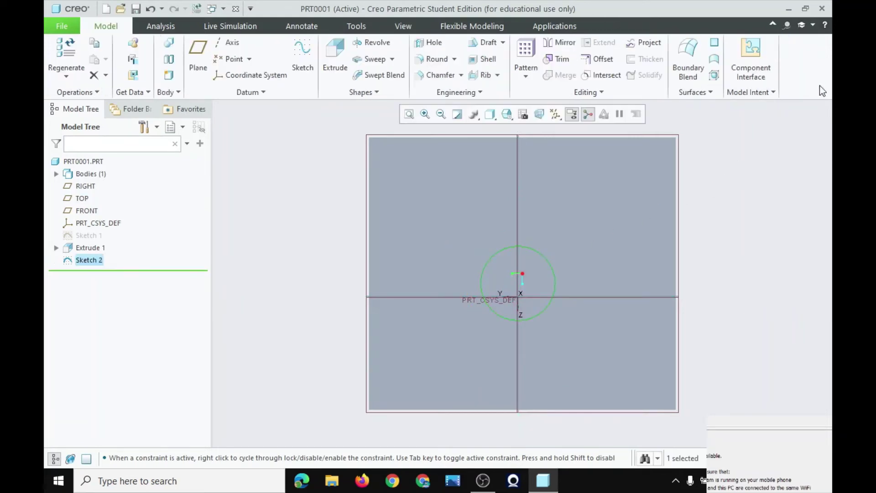
mouse_move(504, 218)
middle_mouse_down()
mouse_move(809, 232)
mouse_move(768, 232)
mouse_move(781, 225)
middle_mouse_up()
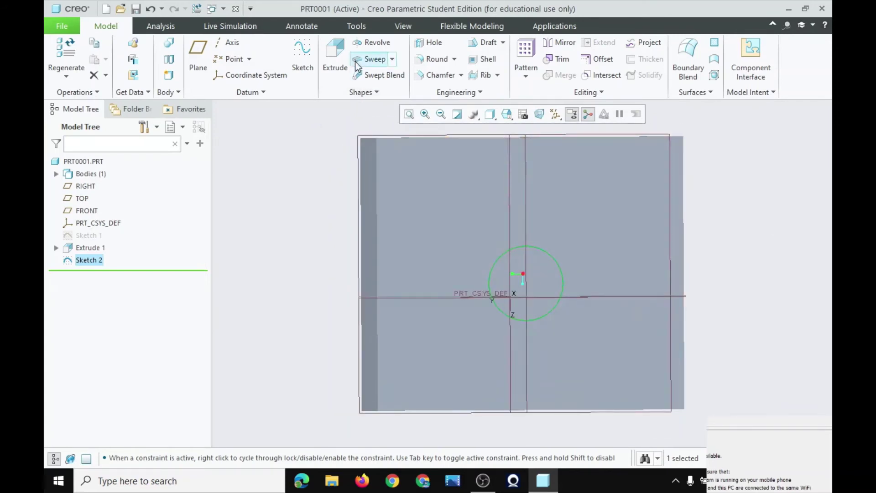
left_click(336, 57)
middle_click_drag(502, 303, 538, 296)
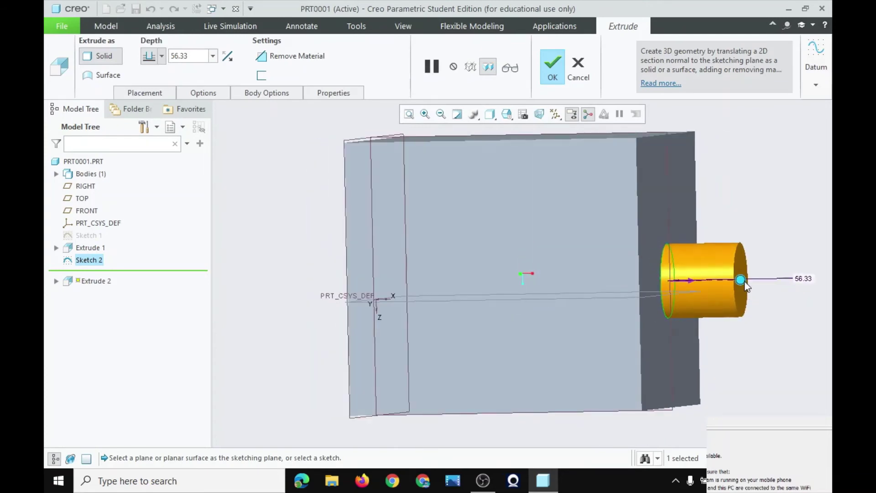
left_click_drag(747, 283, 288, 286)
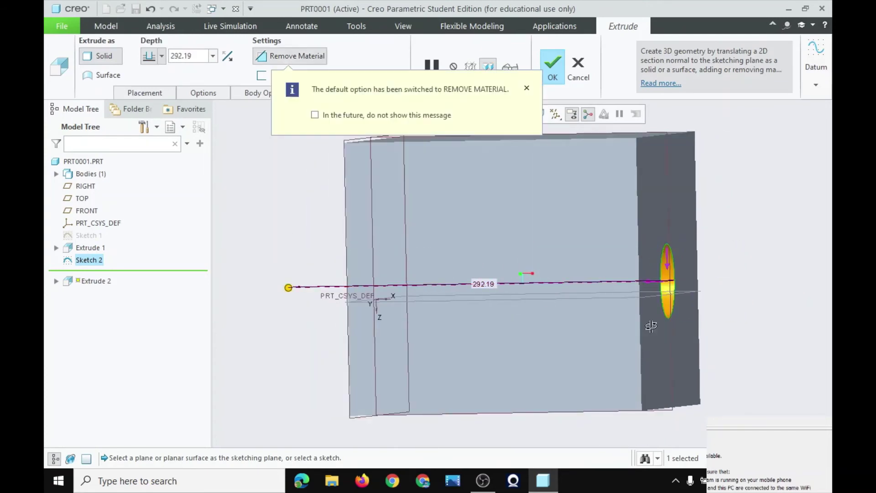
middle_click_drag(287, 285, 602, 327)
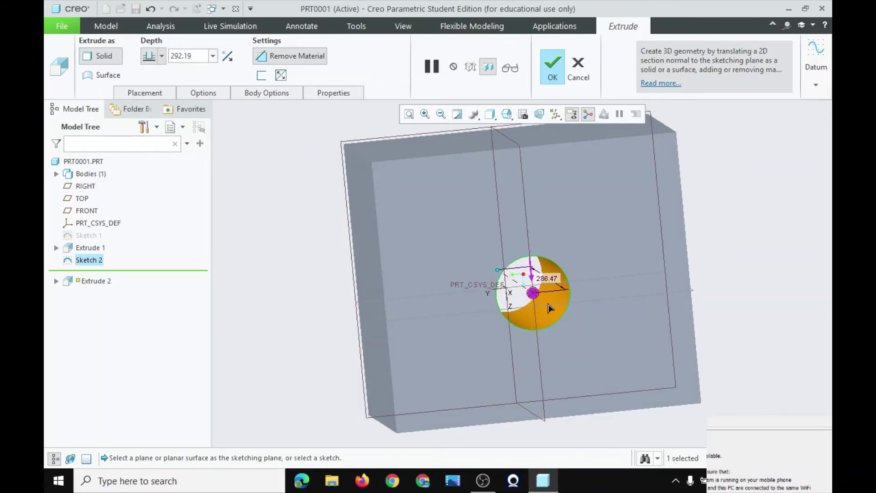
mouse_move(548, 304)
left_mouse_down()
mouse_move(599, 347)
mouse_move(473, 243)
left_mouse_up()
Set the extrusion to Remove Material and confirm the through-hole cut as Extrude 2.
middle_click_drag(570, 289, 390, 301)
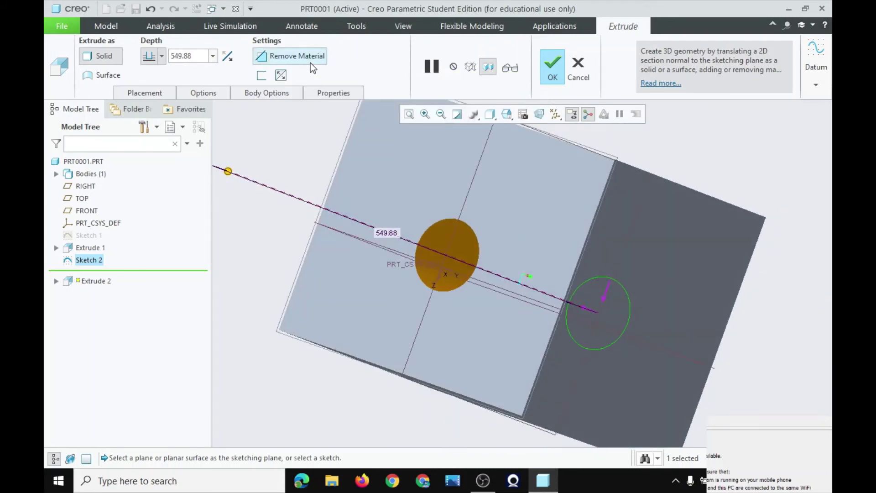
middle_click_drag(522, 265, 310, 114)
left_click(297, 57)
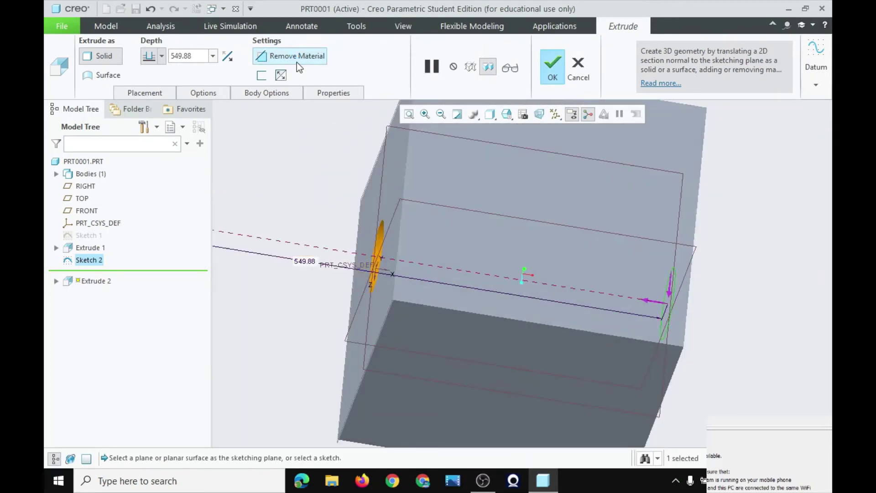
middle_click_drag(301, 247, 376, 254)
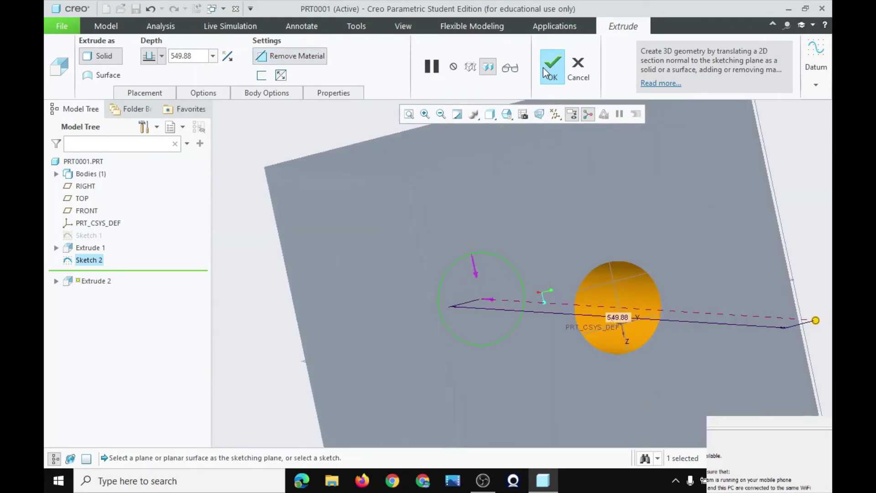
left_click(552, 69)
middle_click_drag(552, 258, 616, 301)
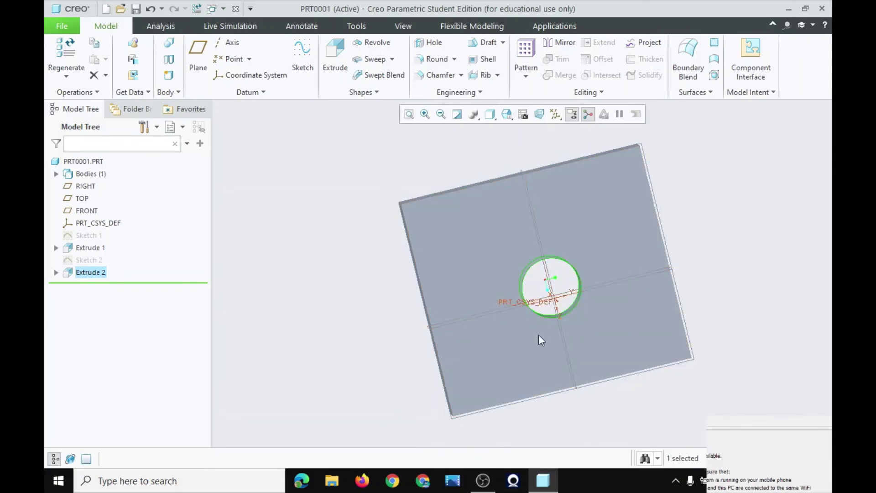
key("ctrl+d")
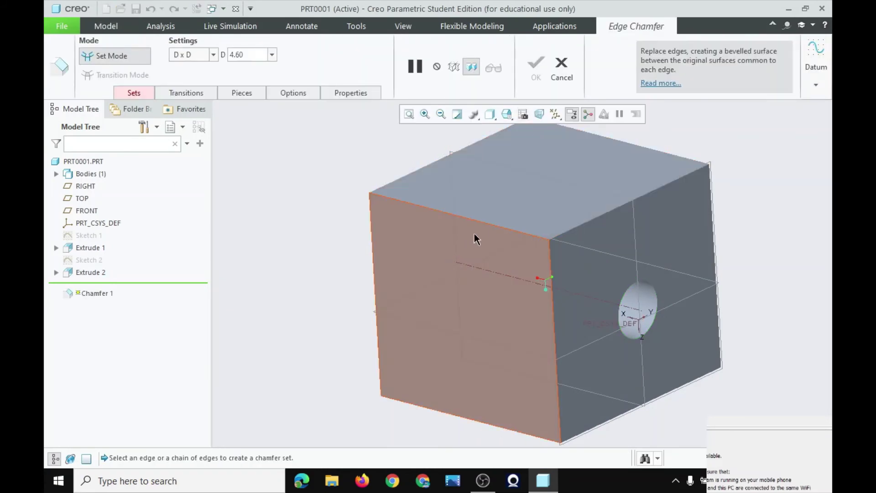
left_click(482, 223)
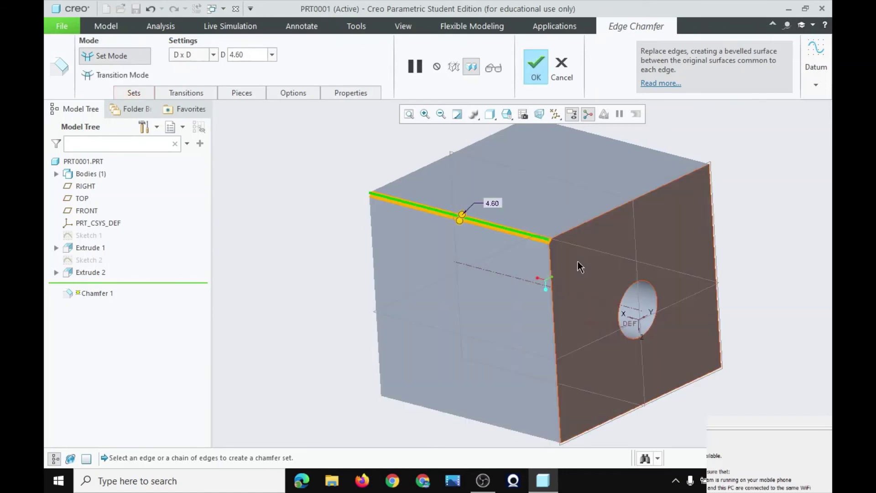
left_click_drag(446, 223, 436, 247)
middle_click_drag(594, 259, 600, 174)
left_click(601, 175)
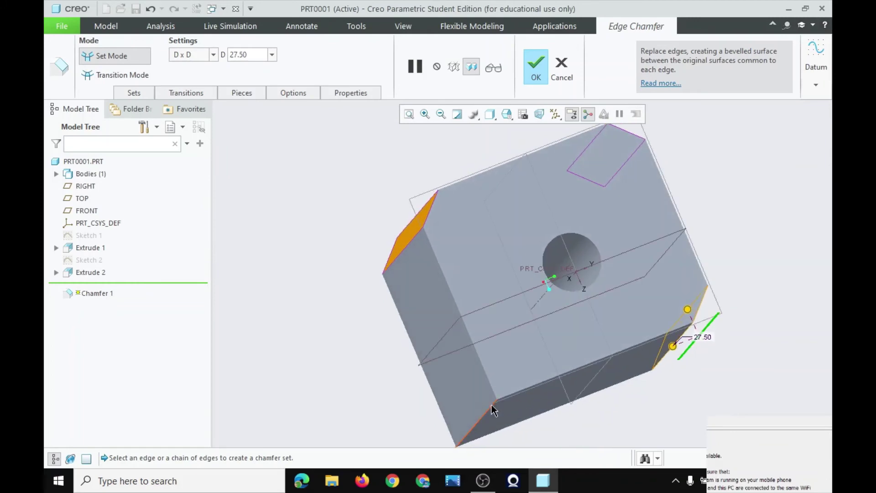
left_click(497, 401)
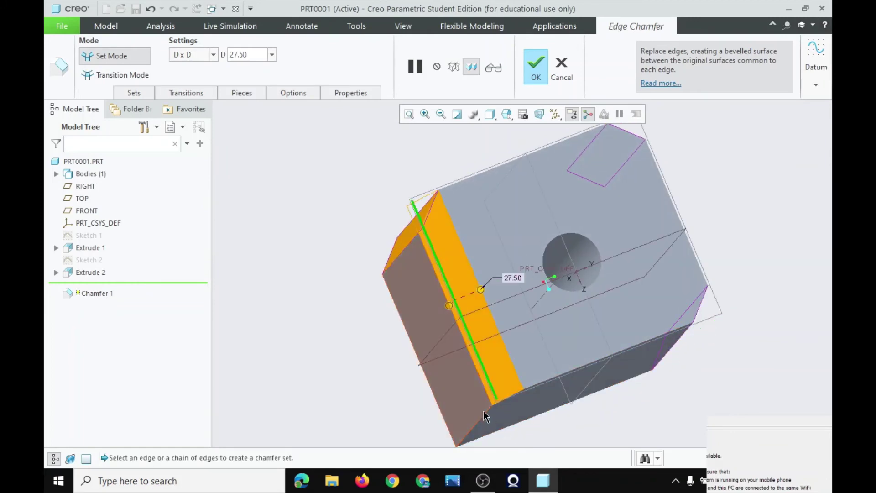
left_click(519, 409)
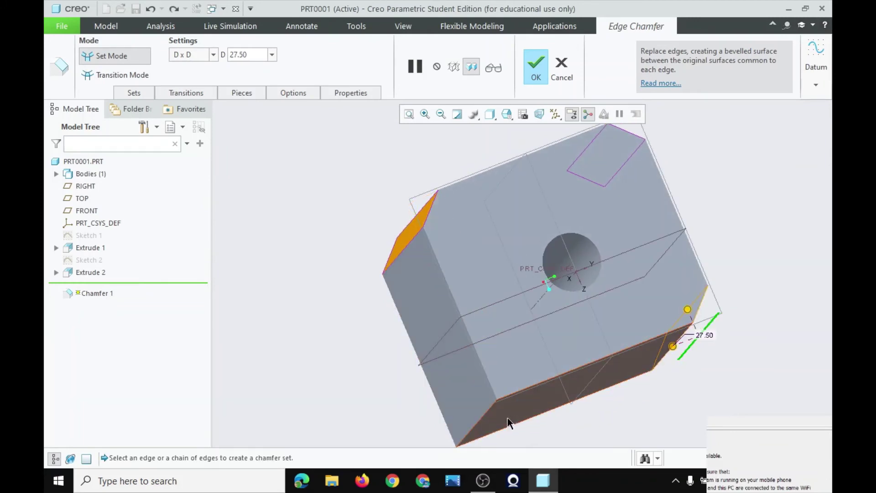
left_click(490, 402)
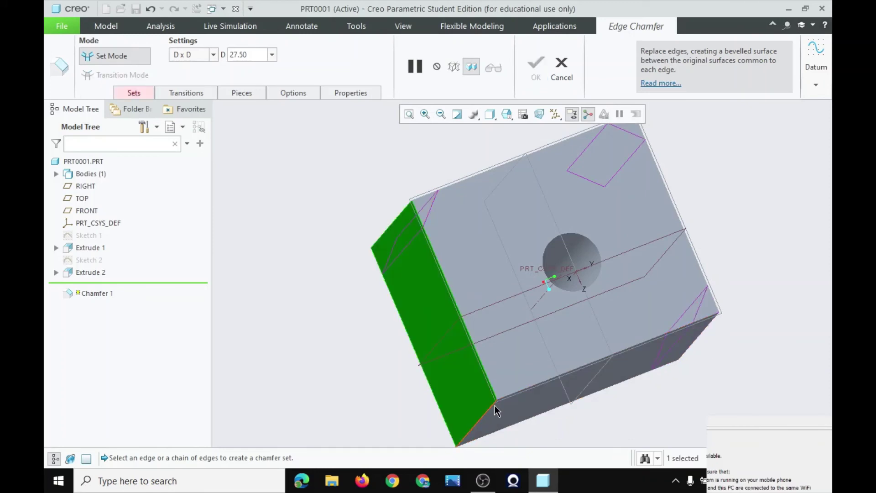
left_click(492, 404)
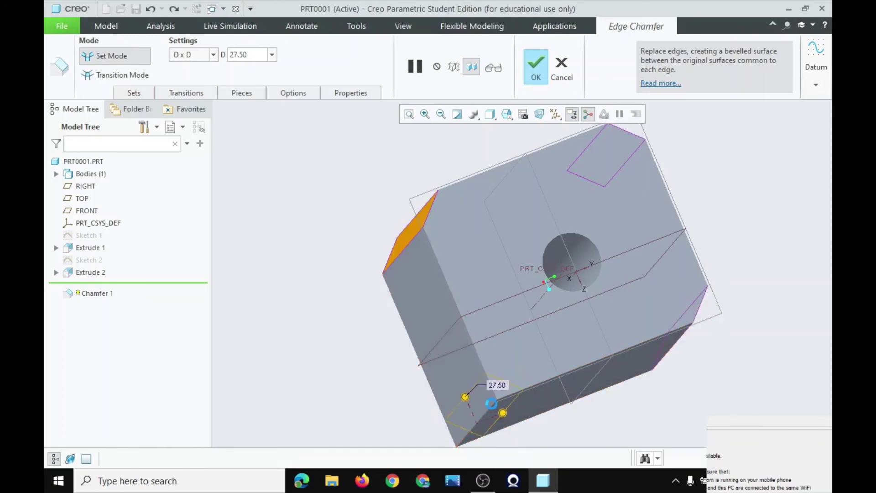
mouse_move(601, 396)
middle_mouse_down()
mouse_move(702, 442)
mouse_move(720, 394)
mouse_move(813, 392)
middle_mouse_up()
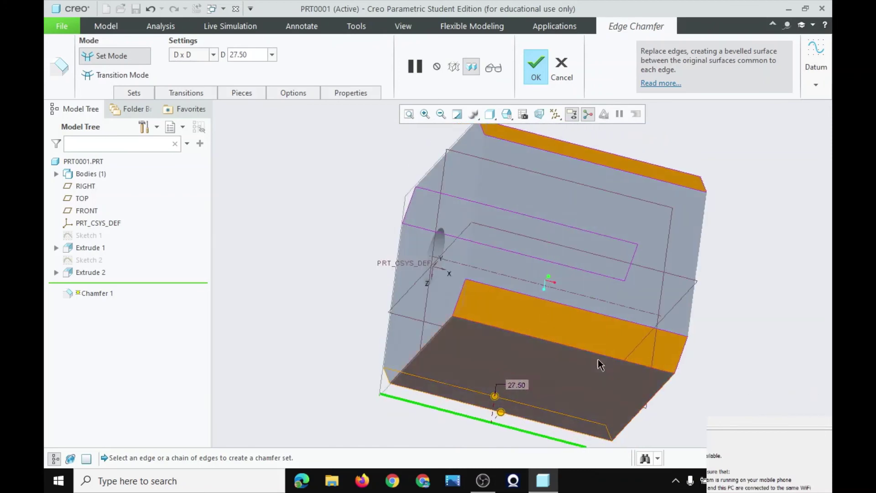
left_click(566, 68)
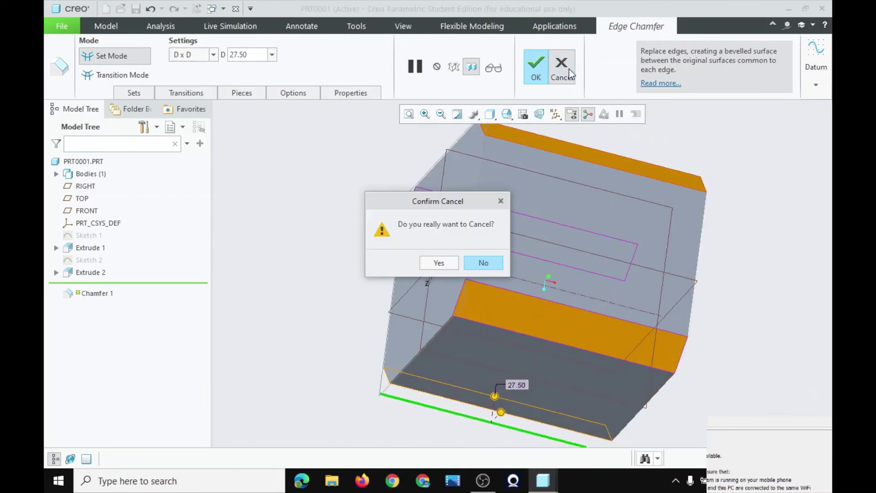
left_click(453, 262)
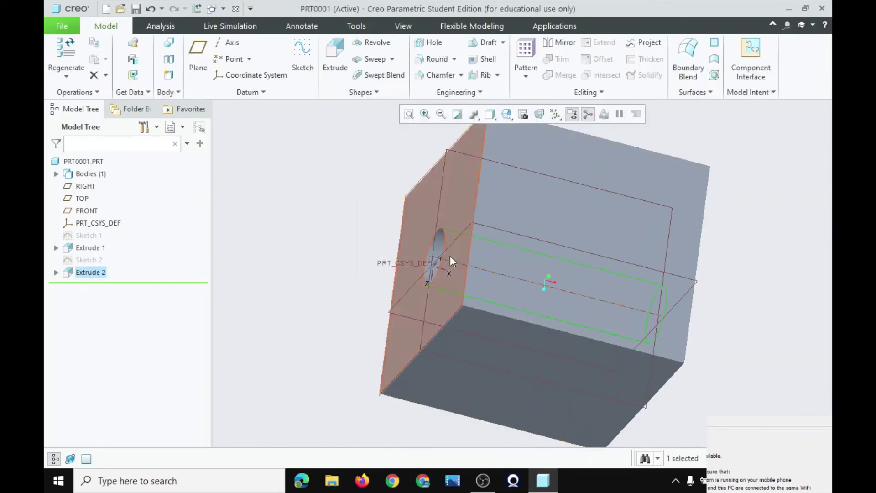
Round the top, front and left long edges of the block at radius 101.16.
left_click(437, 59)
middle_click_drag(460, 150, 585, 132)
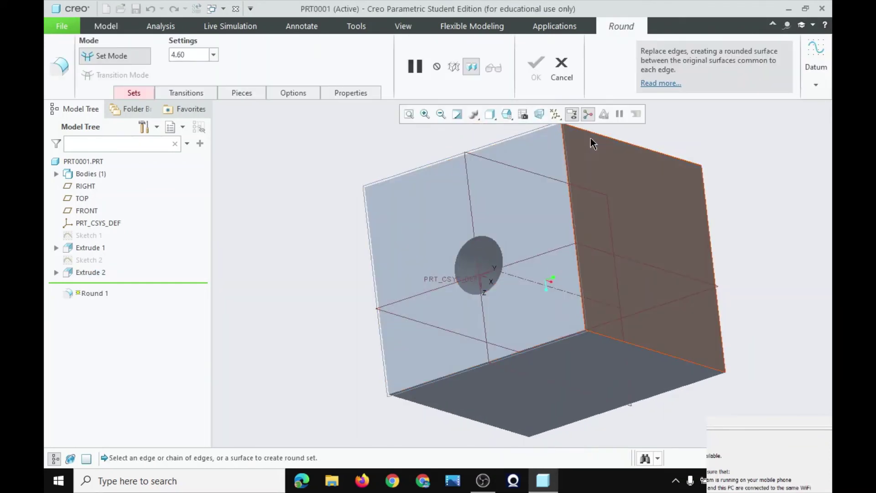
left_click(587, 132)
mouse_move(620, 189)
middle_mouse_down()
mouse_move(606, 209)
mouse_move(606, 180)
middle_mouse_up()
left_click_drag(597, 189, 625, 290)
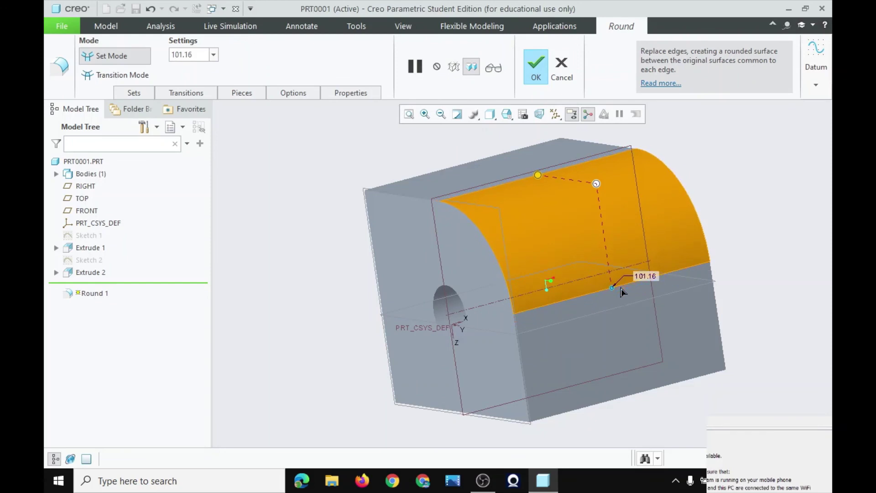
middle_click_drag(623, 292, 604, 329)
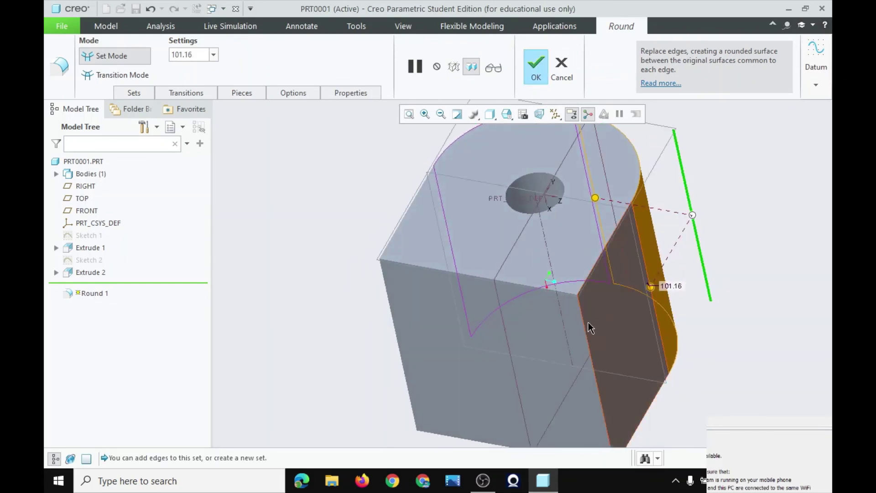
left_click(583, 319, "ctrl")
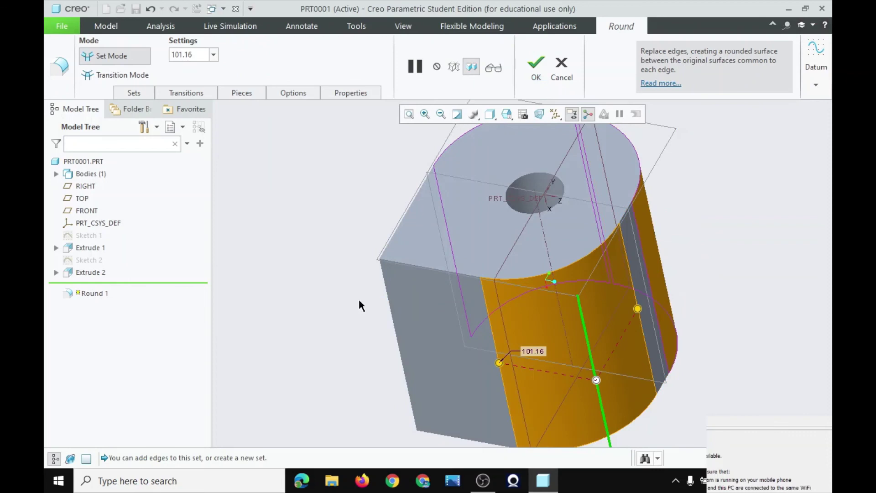
left_click(384, 300, "ctrl")
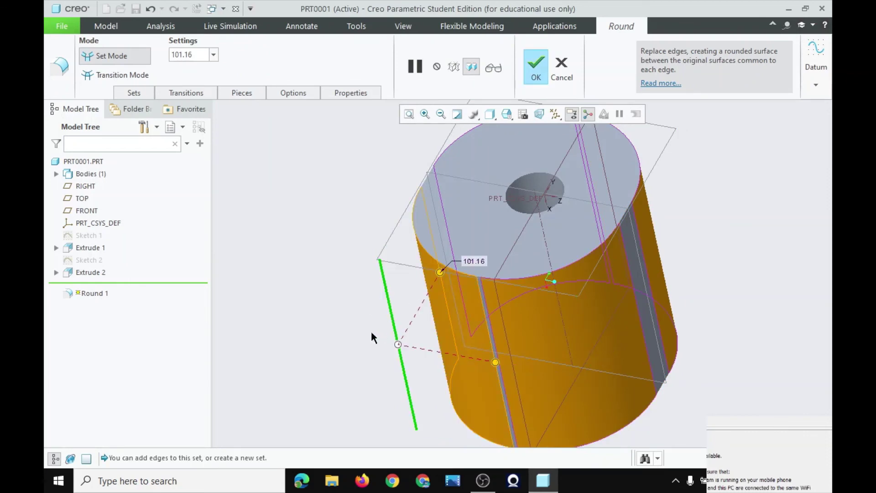
middle_click_drag(371, 331, 392, 360)
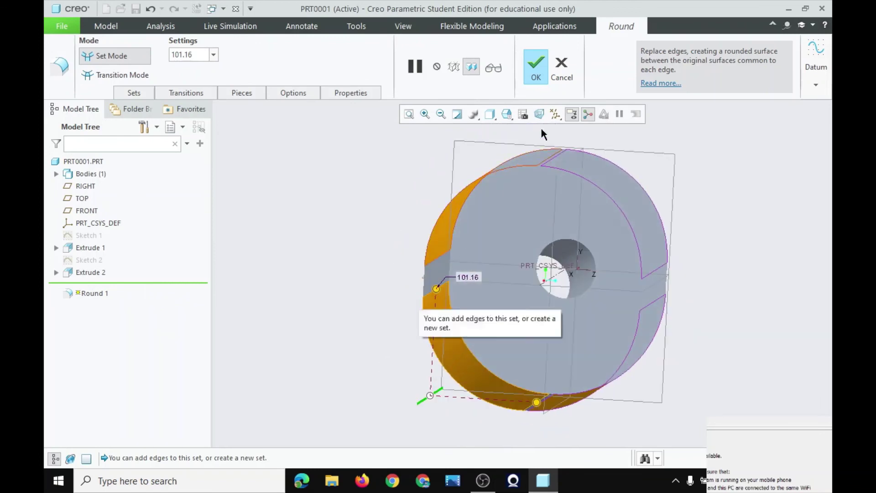